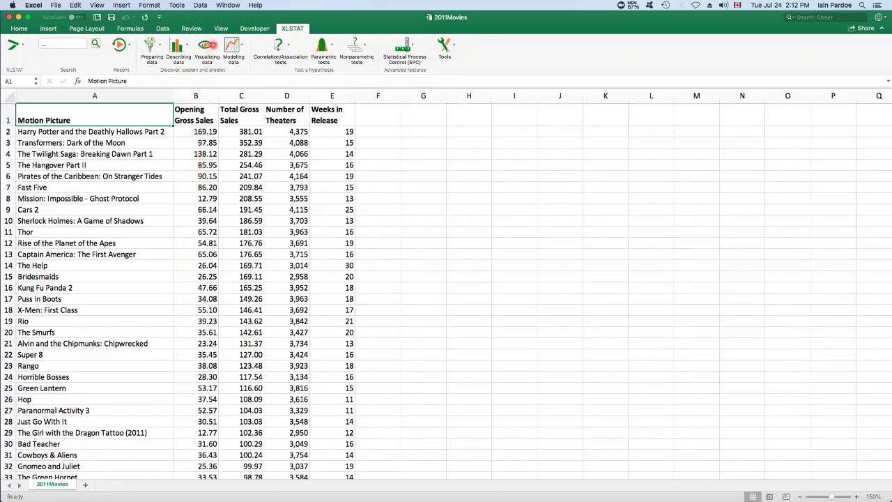
- Open XLSTAT Histograms and set B1:B101 (Opening Gross Sales) as continuous data
click(206, 45)
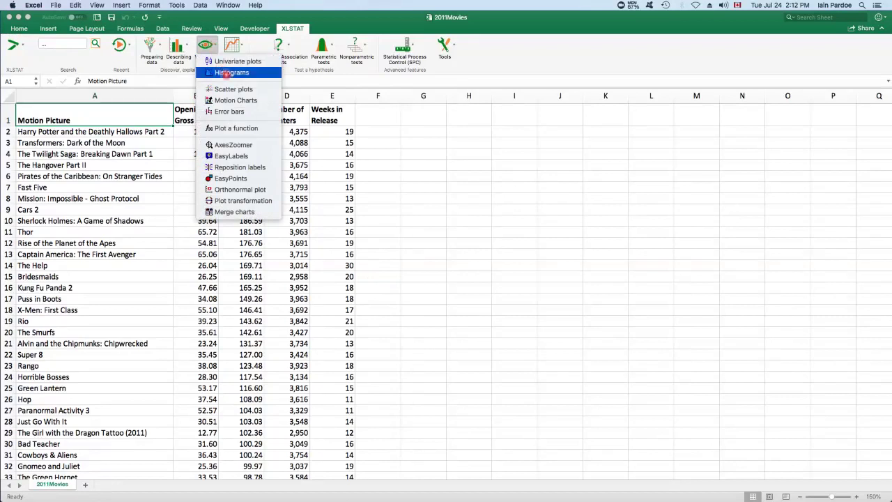
click(227, 73)
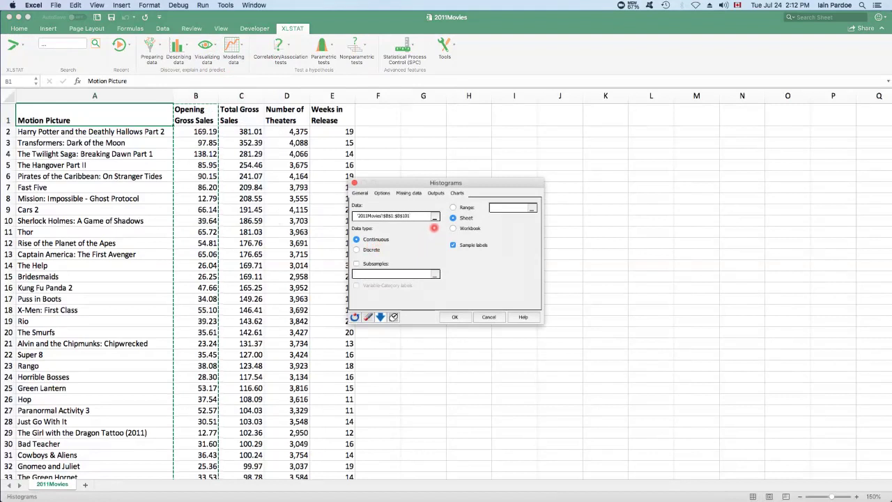
click(435, 216)
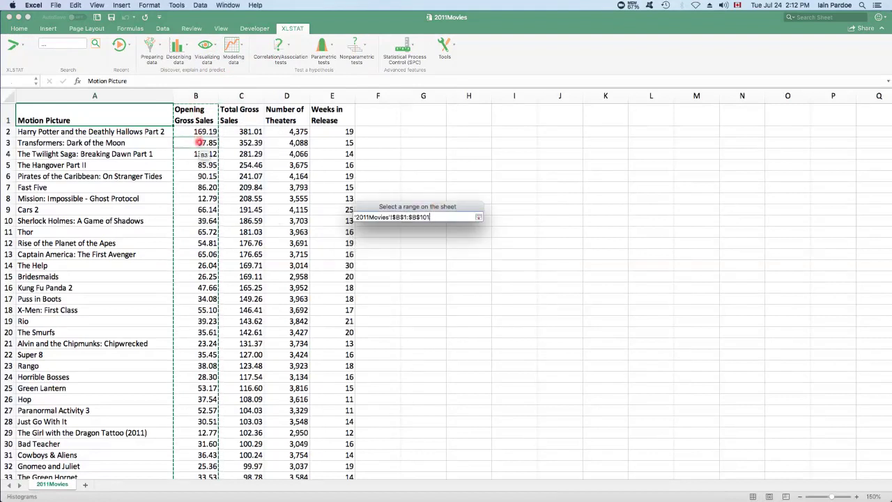
click(478, 217)
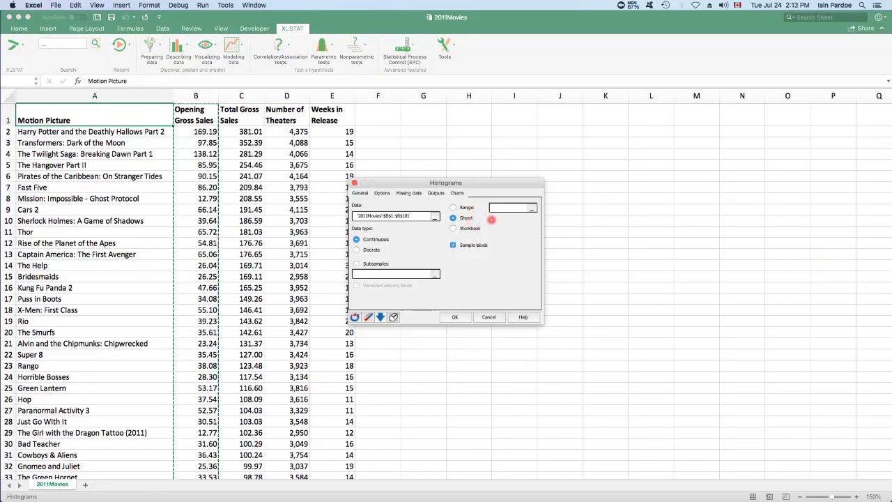
- Set the histogram to 10 intervals, review Outputs and Charts, and generate it
click(381, 193)
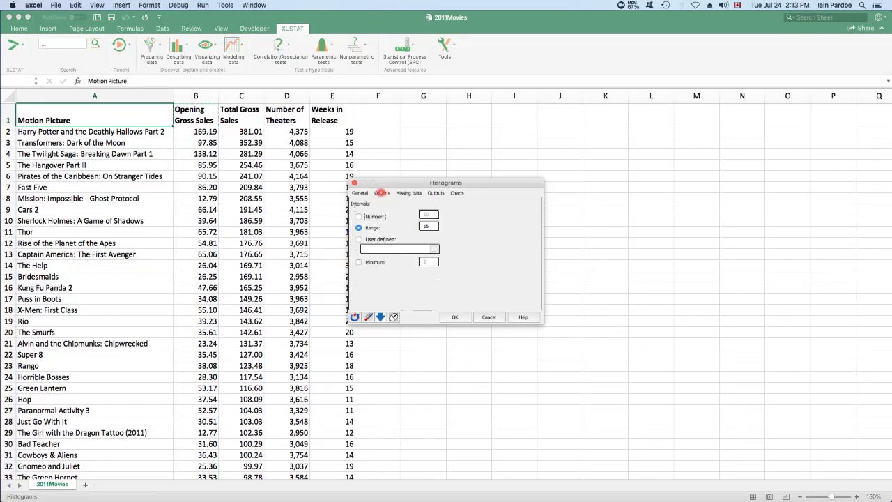
click(359, 216)
double_click(430, 214)
text(5)
text(10)
click(437, 194)
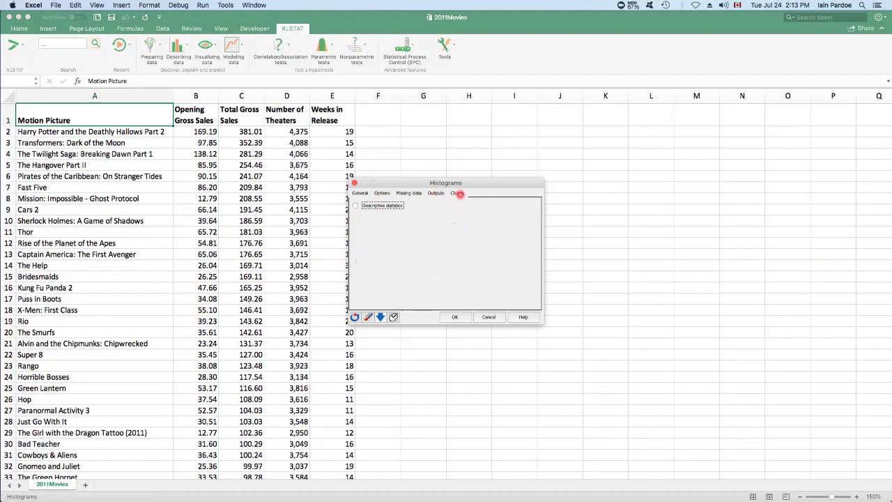
click(458, 193)
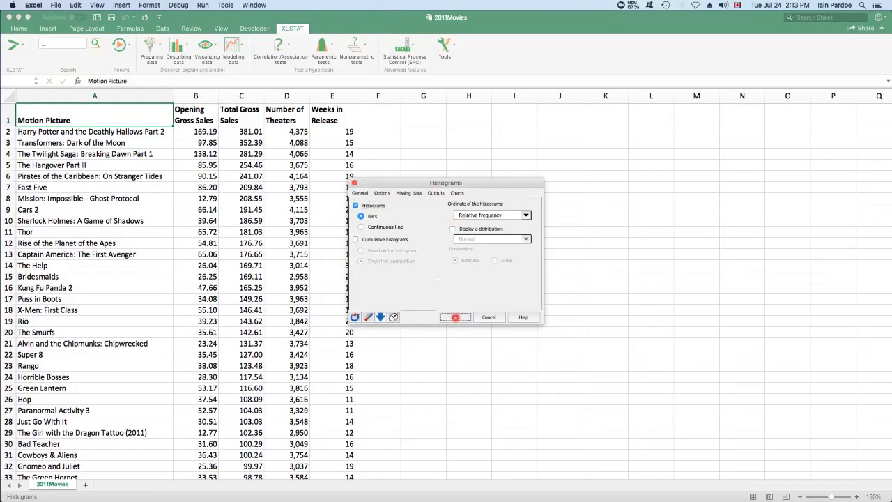
click(454, 316)
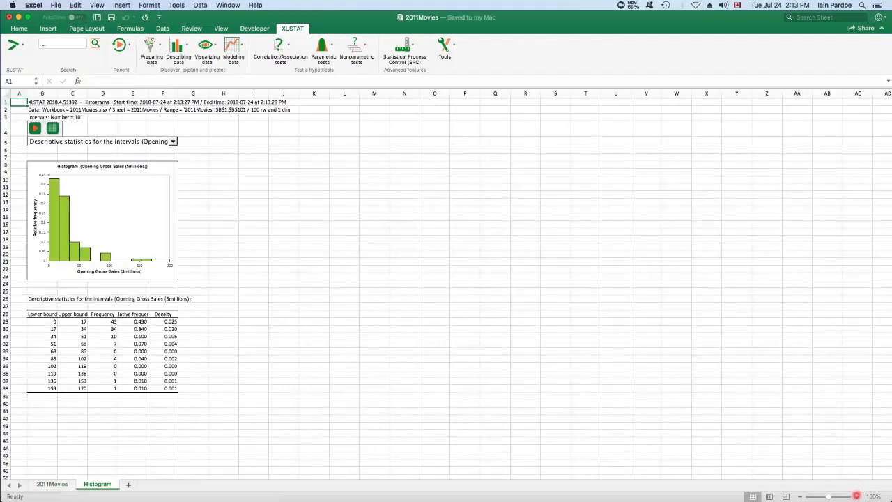
click(856, 495)
click(857, 495)
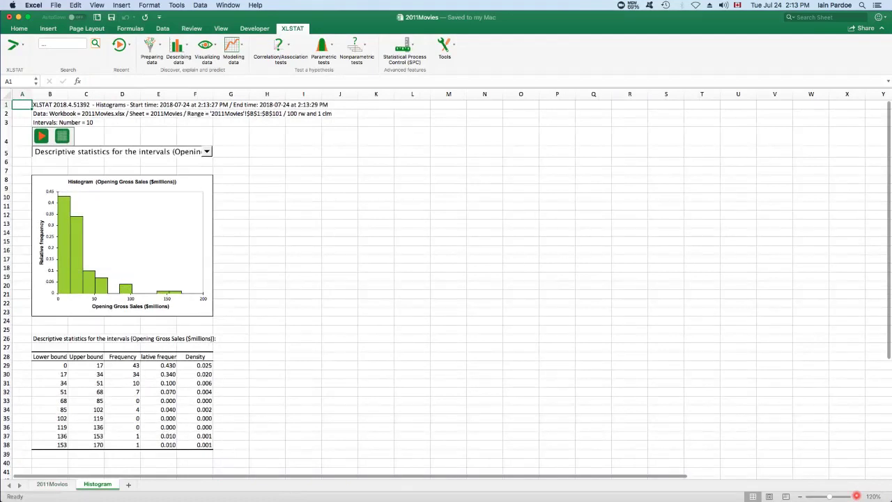
click(856, 496)
click(857, 496)
click(856, 496)
click(856, 495)
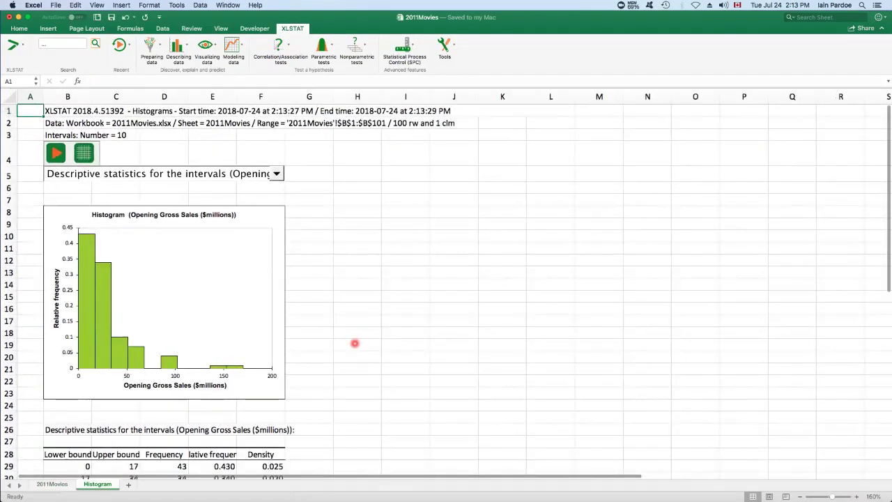
scroll(355, 342, down, 5)
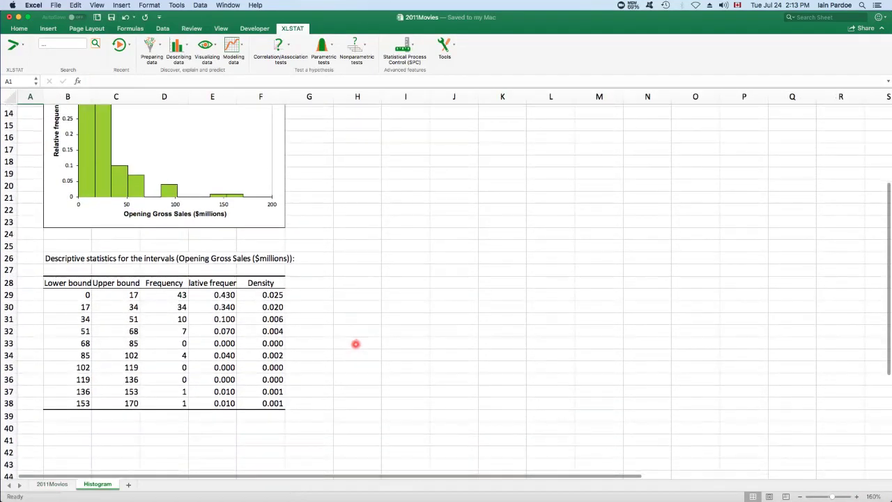
drag(66, 296, 119, 405)
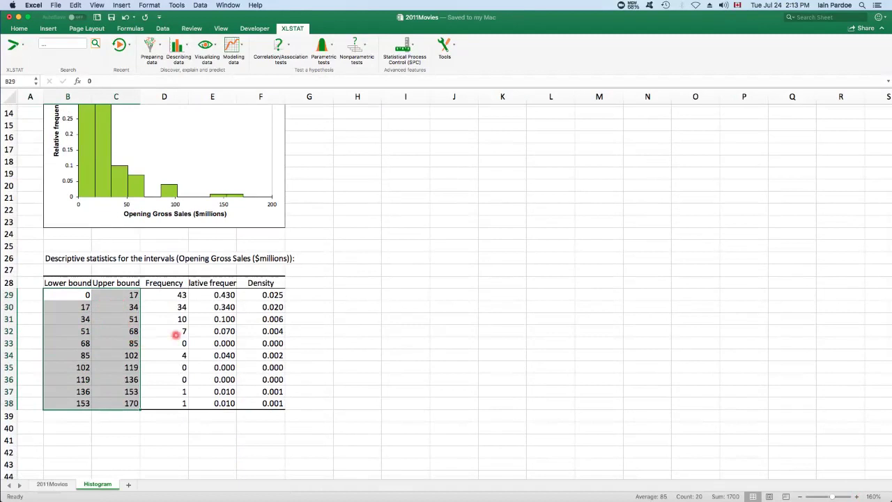
scroll(211, 335, up, 1)
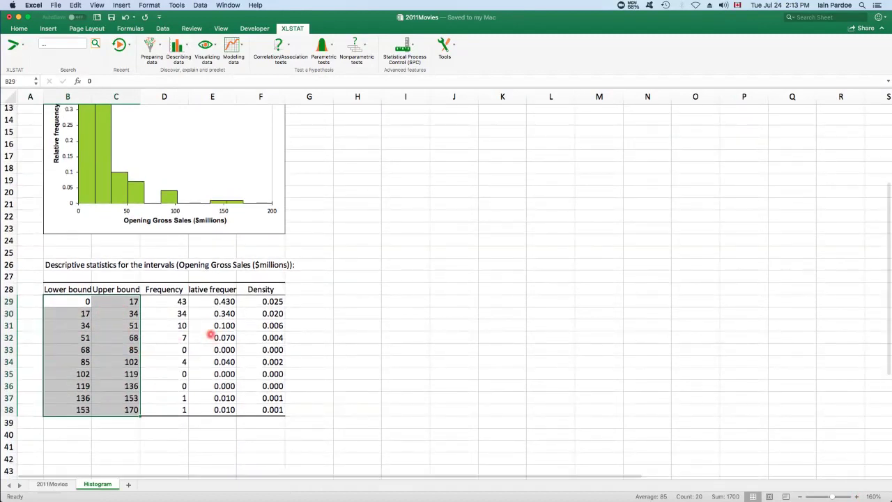
scroll(211, 335, up, 3)
scroll(210, 335, up, 3)
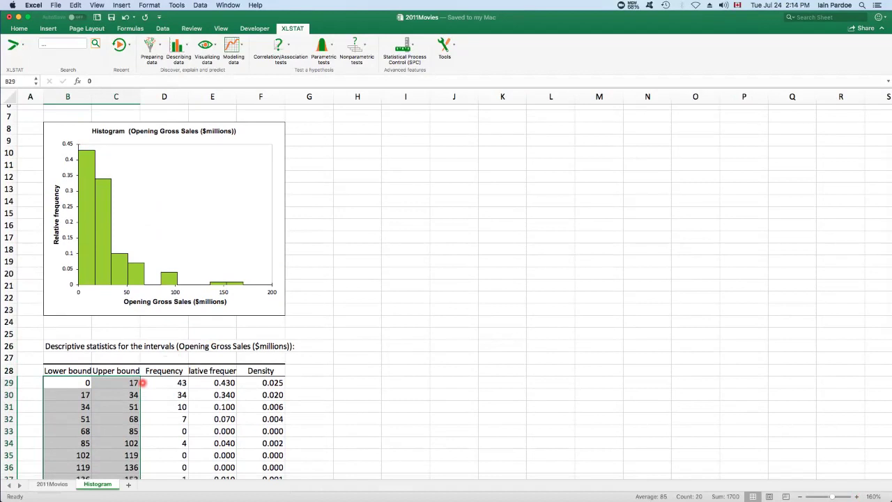
scroll(143, 382, down, 1)
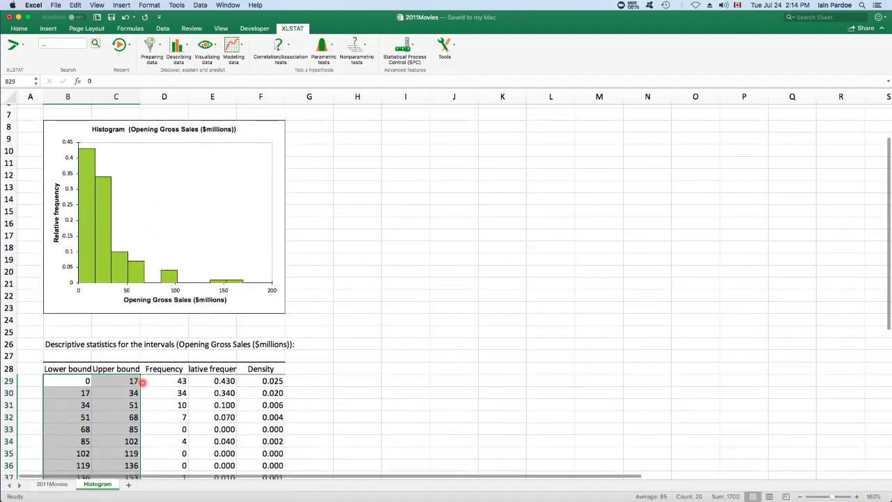
scroll(143, 382, down, 2)
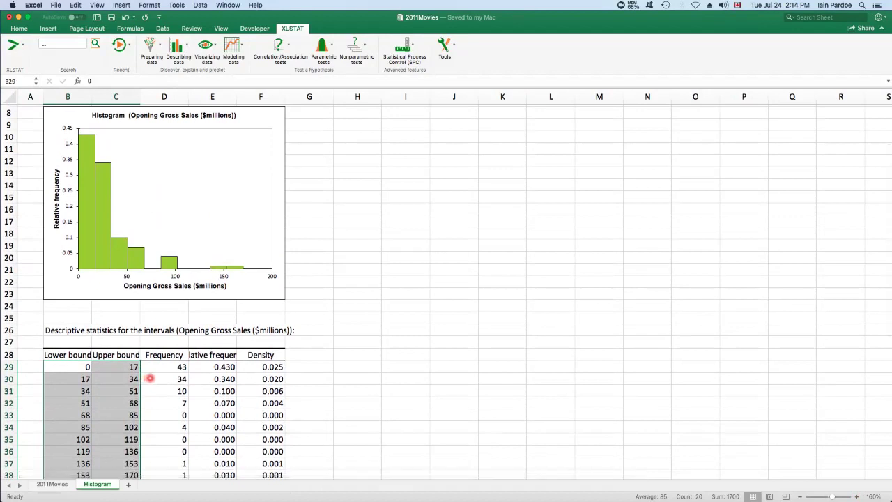
scroll(149, 379, up, 5)
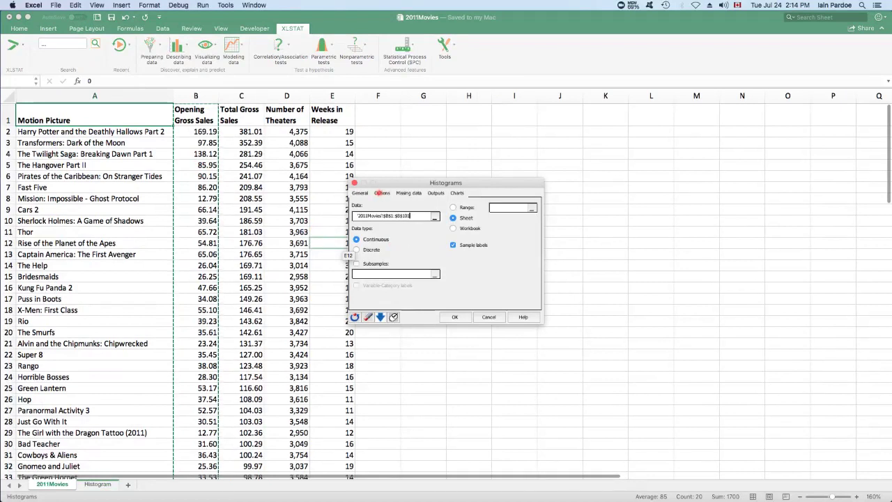
- Rerun the Opening Gross Sales histogram with intervals of fixed width 15
click(382, 193)
click(359, 228)
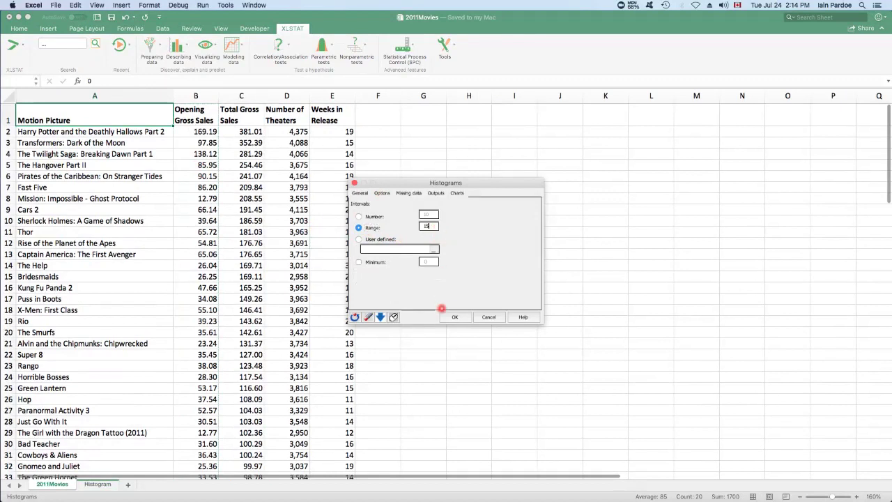
click(453, 316)
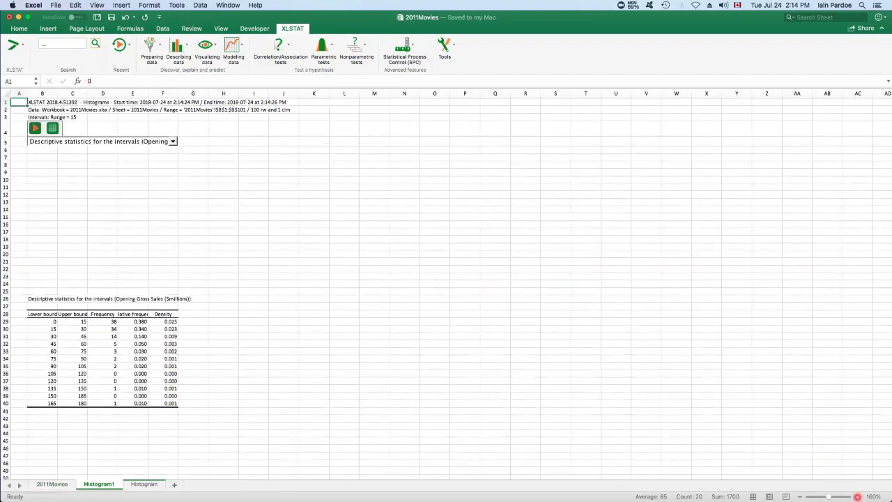
click(858, 496)
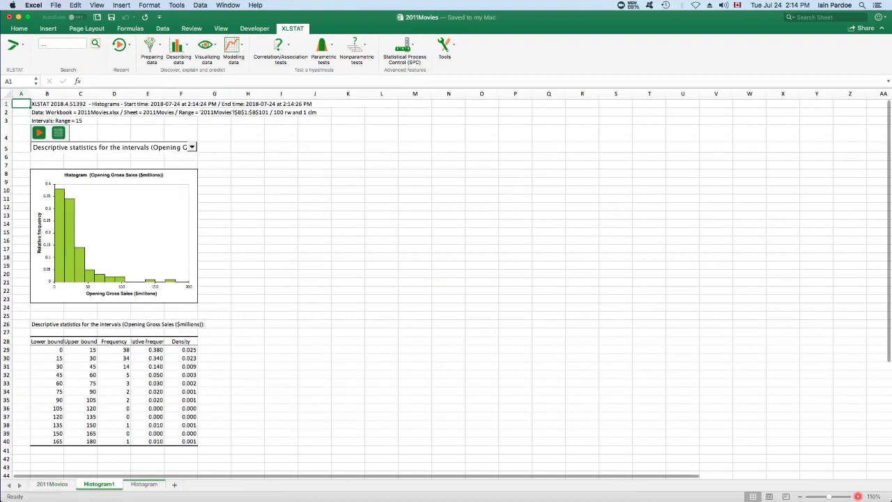
click(858, 496)
click(858, 496)
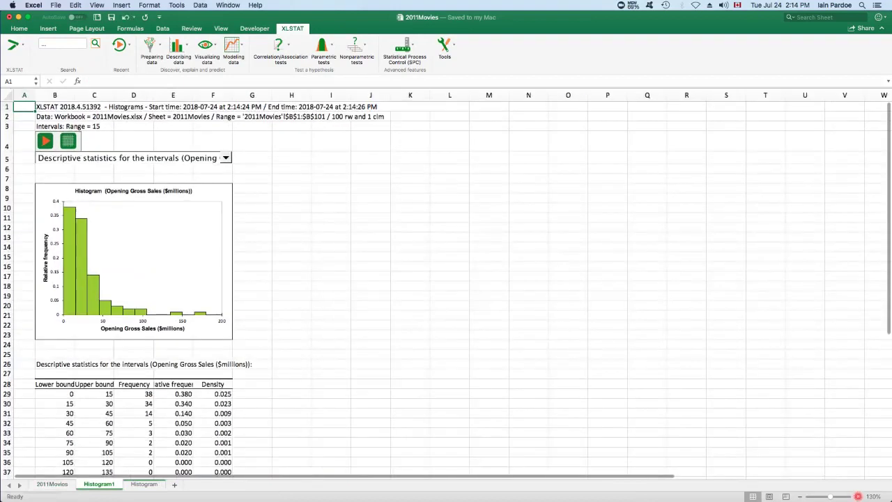
click(858, 496)
click(857, 496)
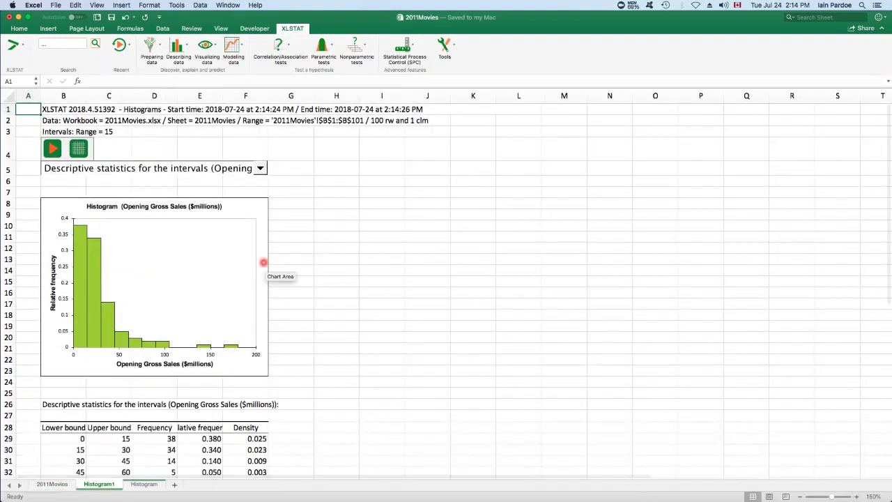
scroll(279, 264, down, 5)
scroll(294, 264, down, 2)
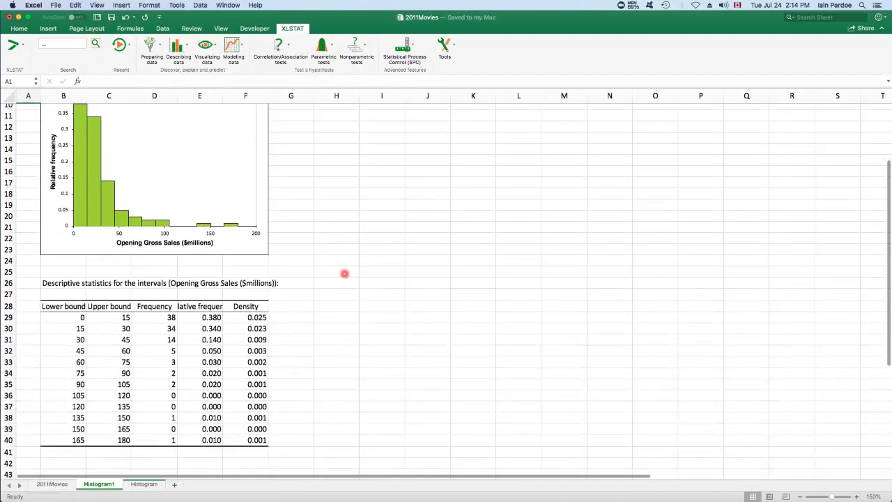
drag(80, 319, 237, 436)
scroll(317, 321, up, 5)
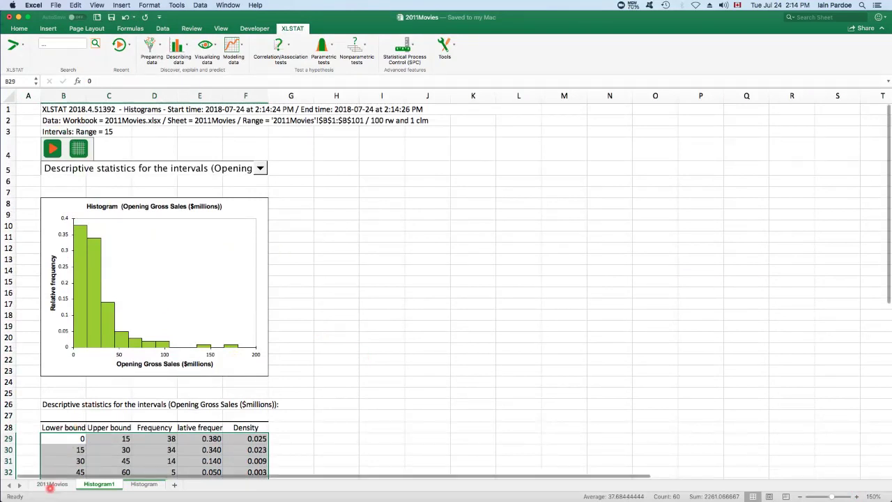
- Create a scatter plot with X = B1:B101 (Opening Gross) and Y = C1:C101 (Total Gross)
click(47, 485)
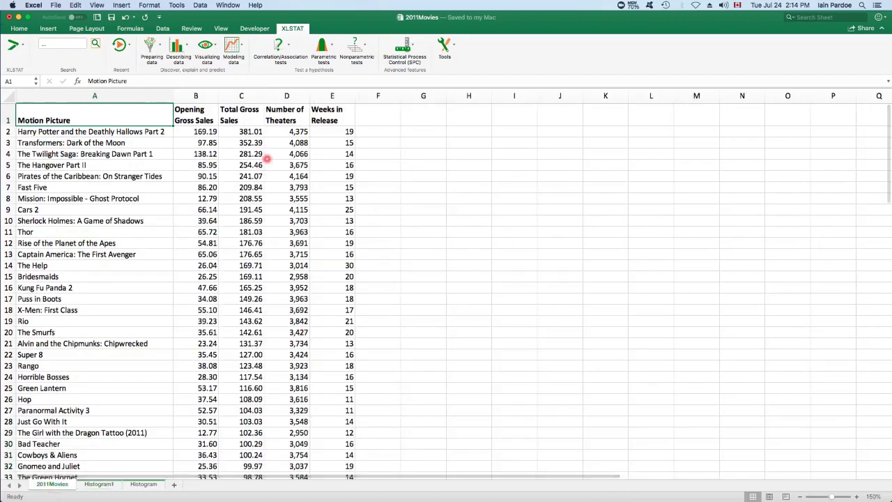
click(206, 44)
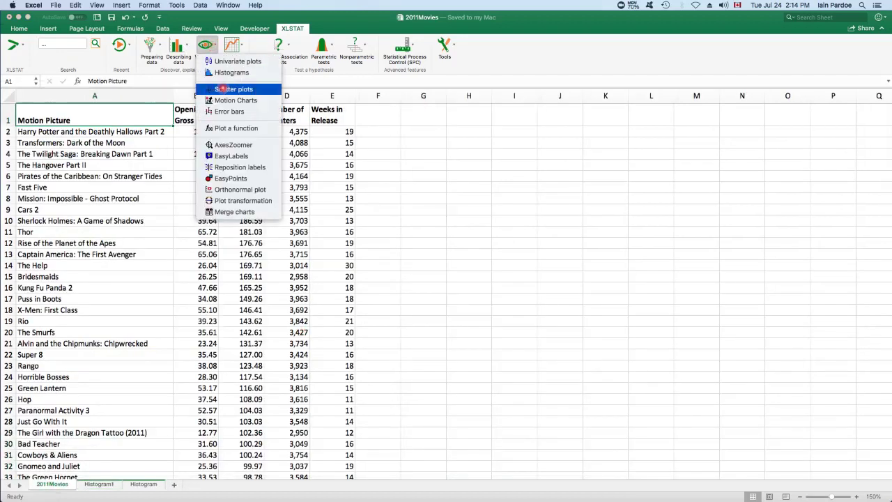
click(223, 89)
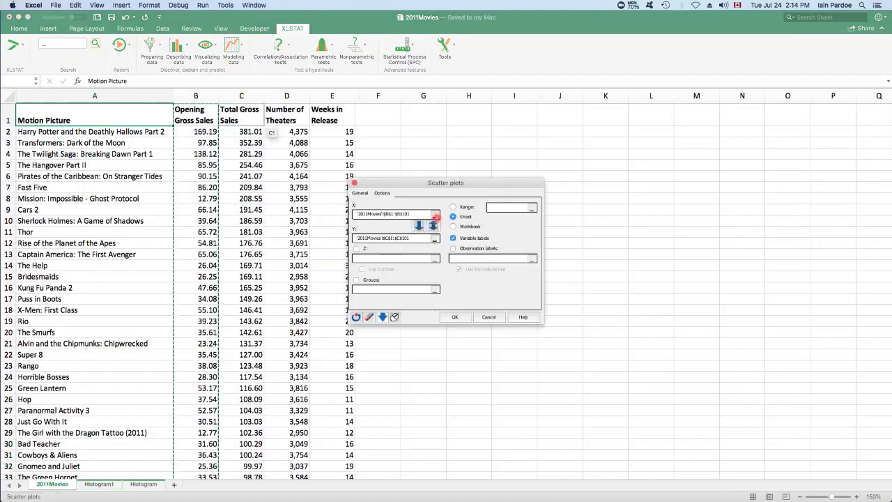
click(436, 214)
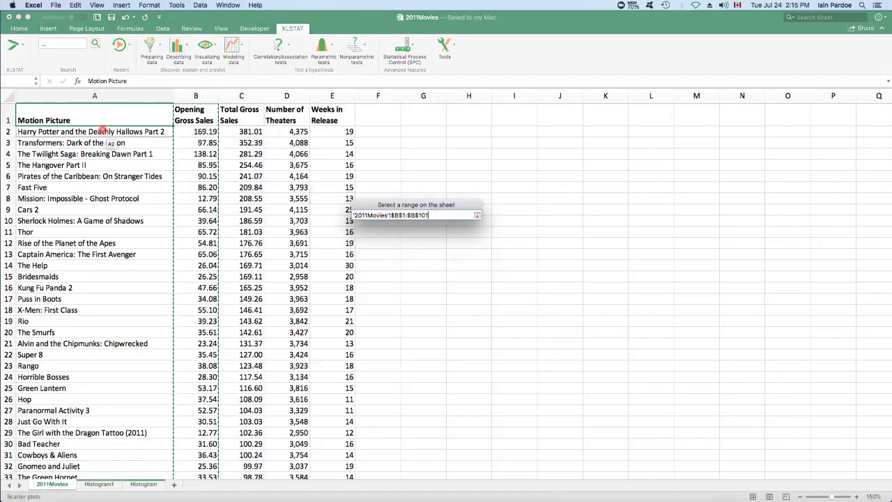
click(476, 215)
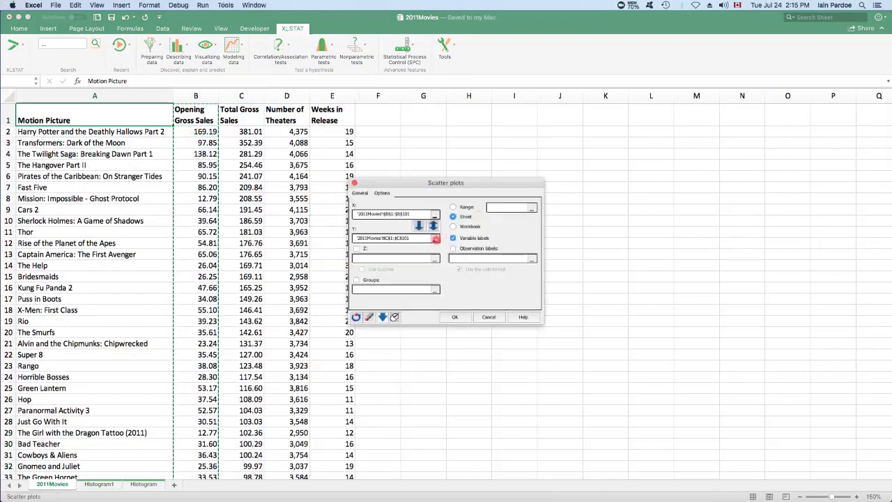
click(452, 237)
click(255, 149)
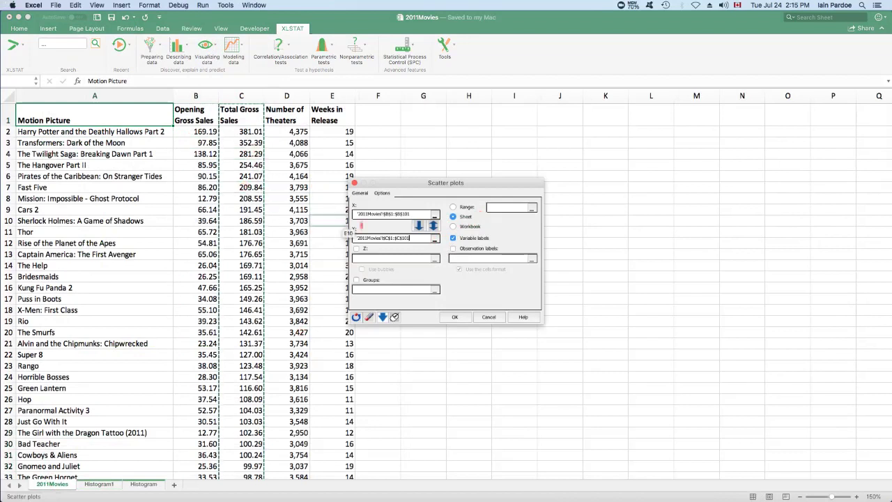
click(460, 301)
click(471, 317)
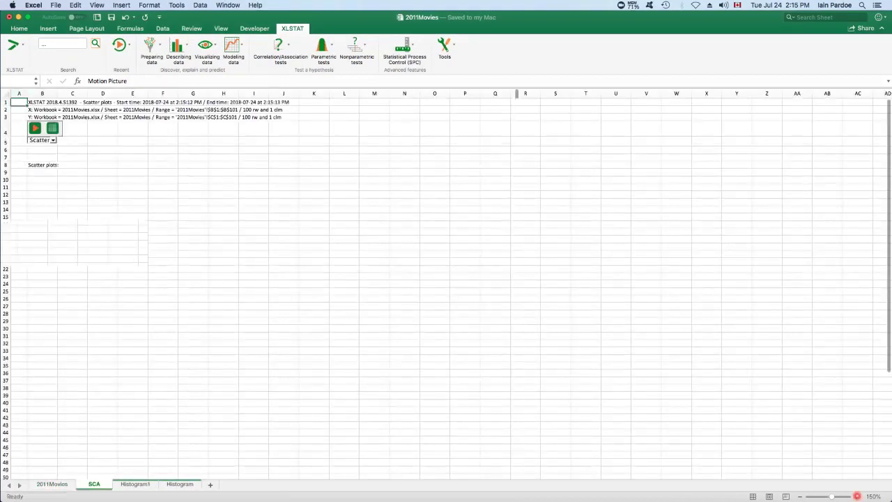
- Adjust the zoom and scroll to view the finished scatter plot on the SCA sheet
click(857, 496)
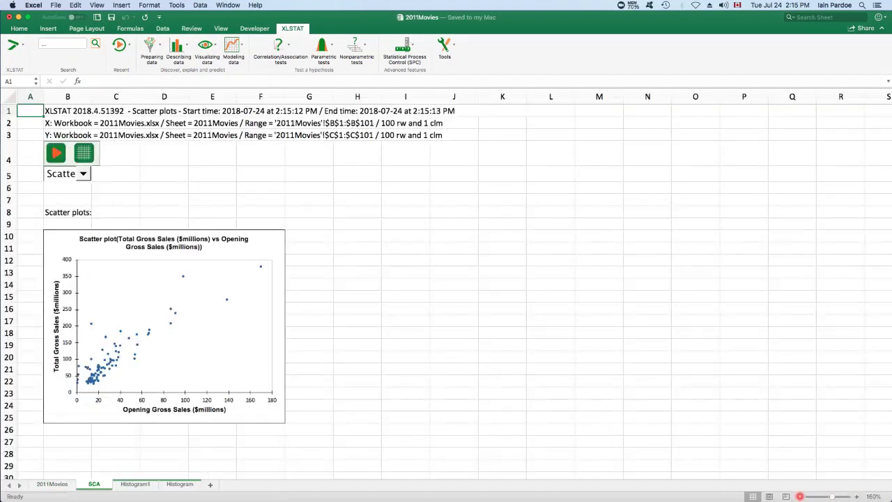
click(799, 496)
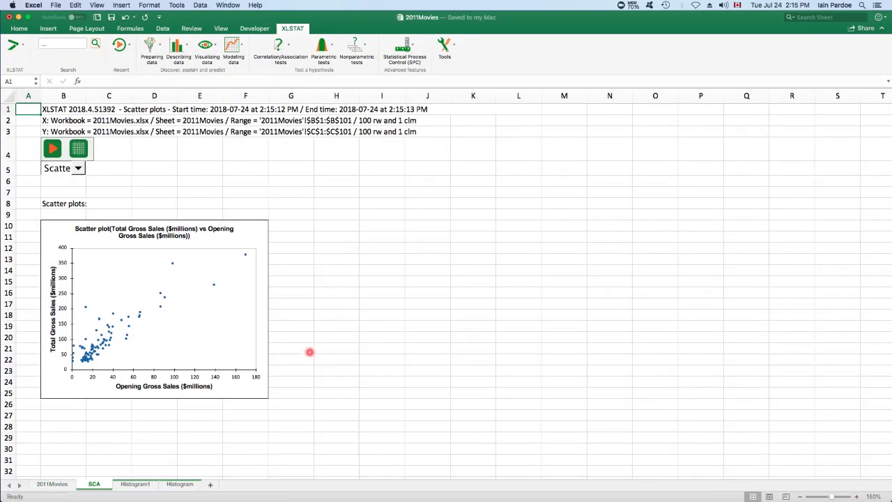
scroll(309, 352, down, 3)
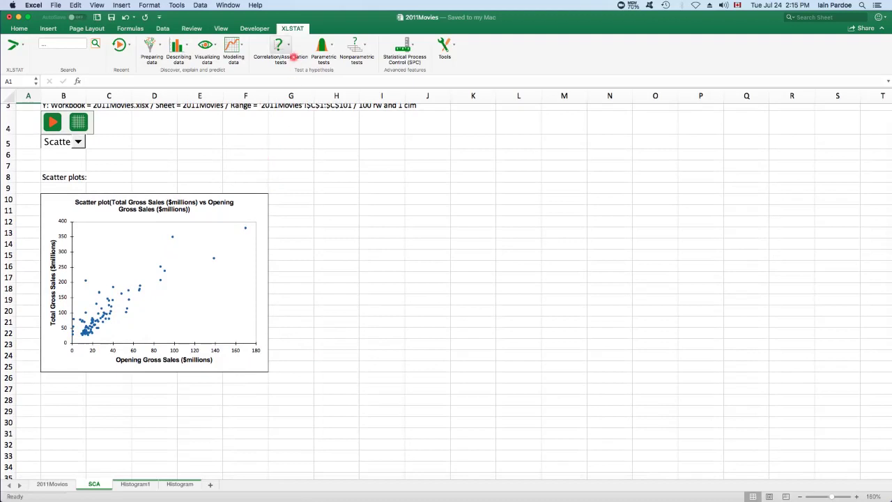
- Run a Pearson correlation test on B1:C101 (opening and total gross sales)
click(282, 47)
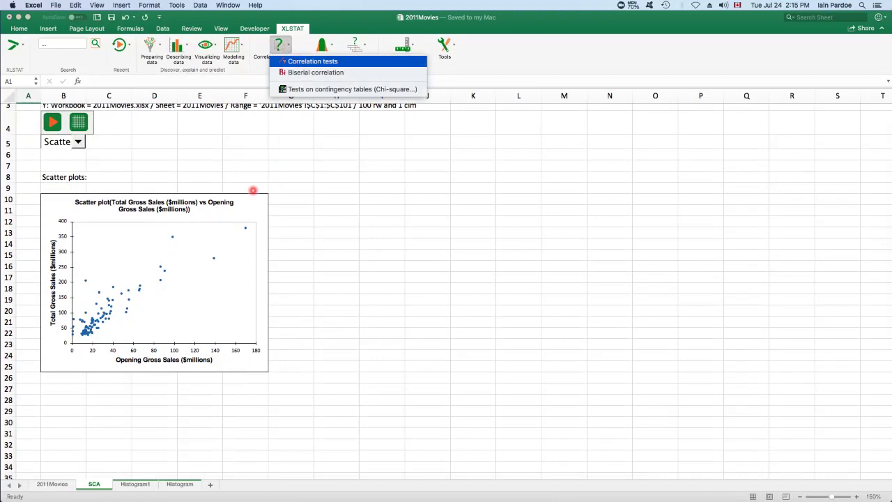
key(Return)
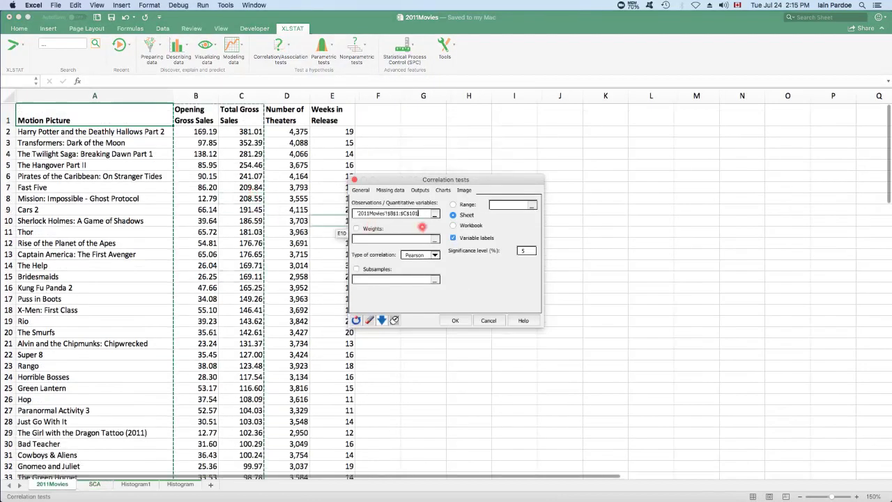
click(434, 214)
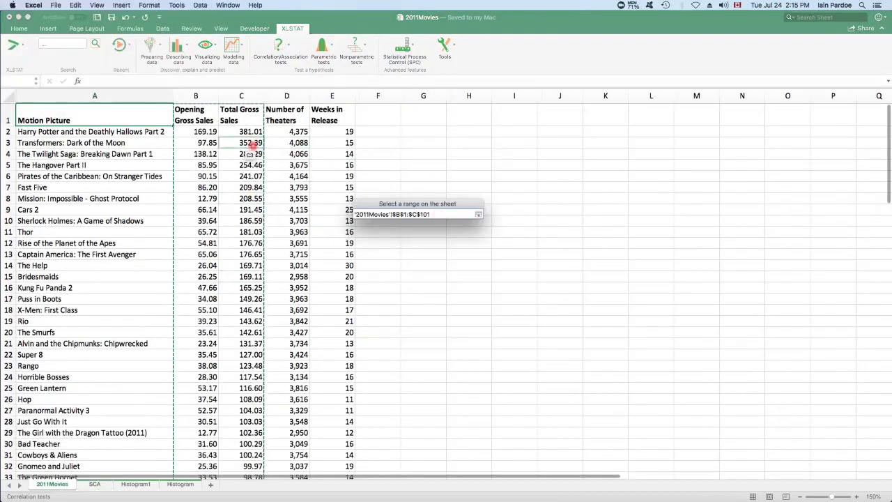
click(477, 214)
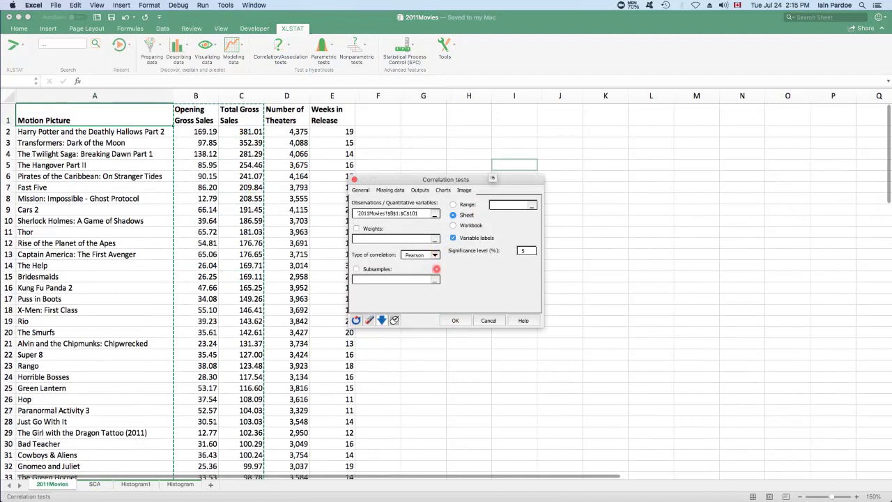
click(453, 321)
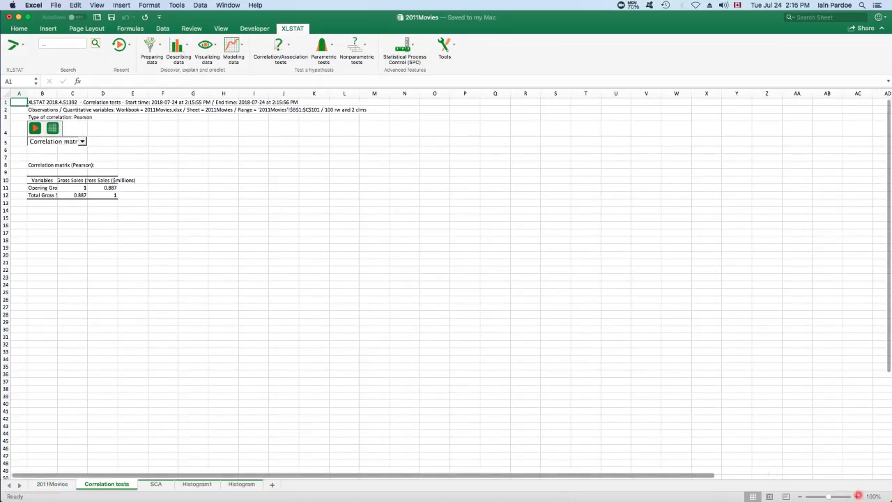
click(855, 496)
click(855, 497)
click(855, 496)
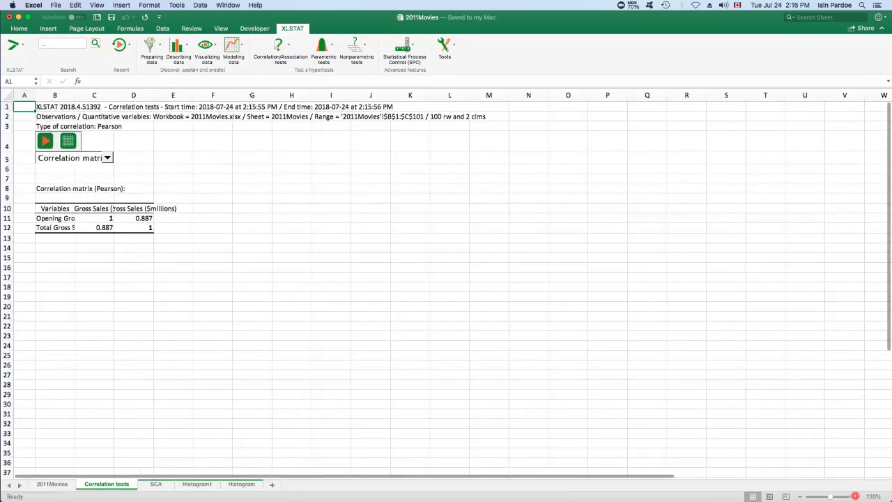
click(855, 496)
click(855, 496)
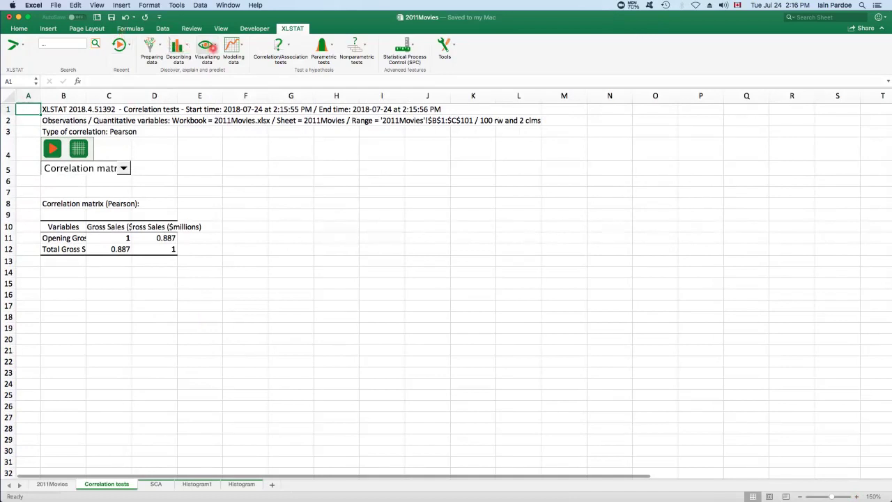
click(209, 46)
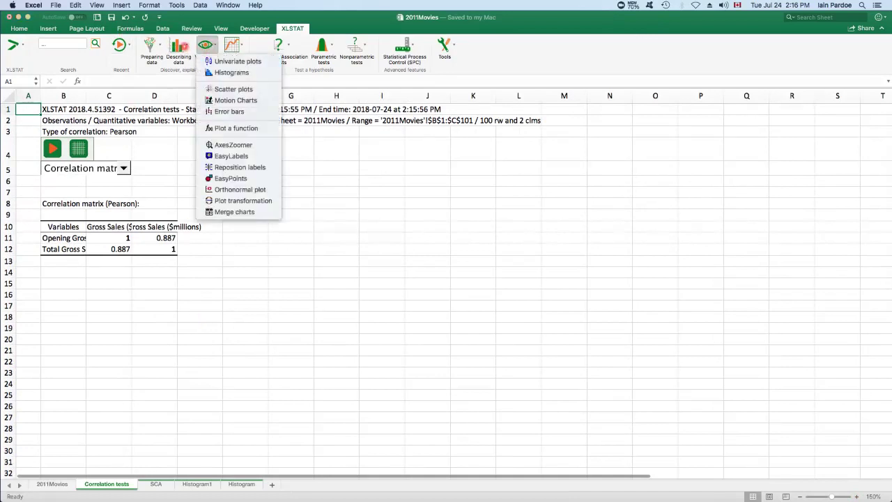
- Start Descriptive statistics with the four quantitative movie columns as the data range
click(182, 46)
click(180, 46)
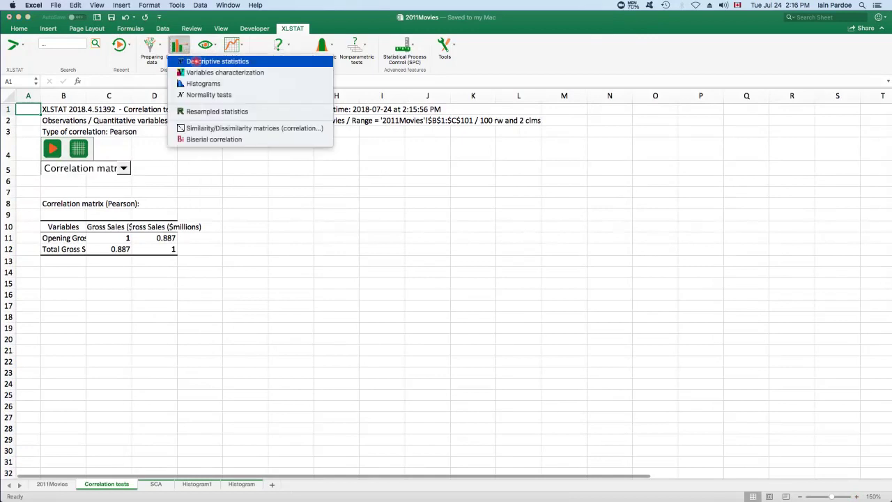
click(196, 61)
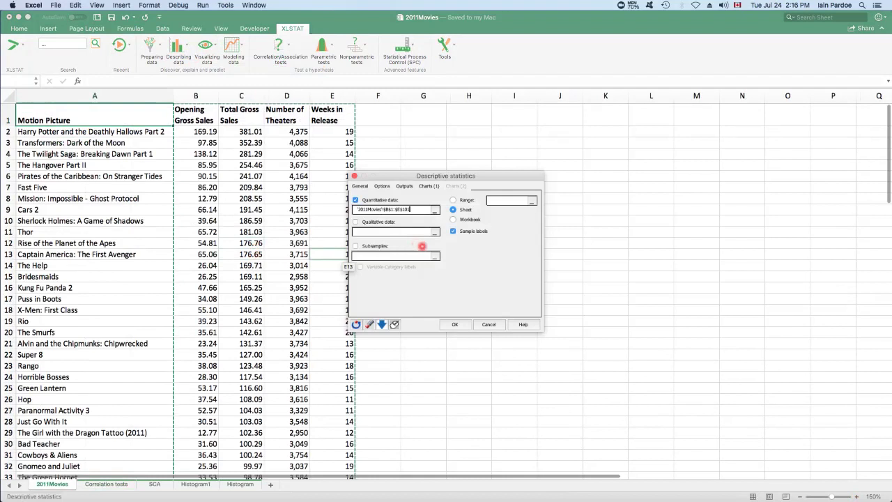
click(434, 210)
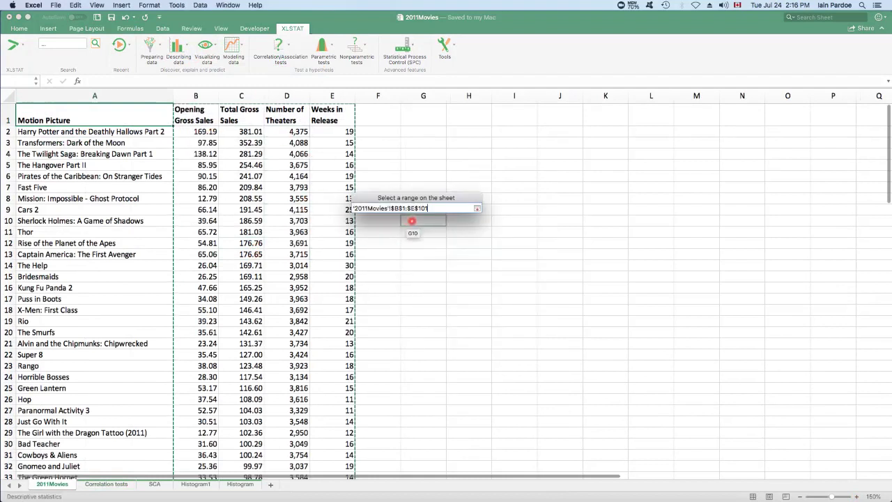
click(477, 209)
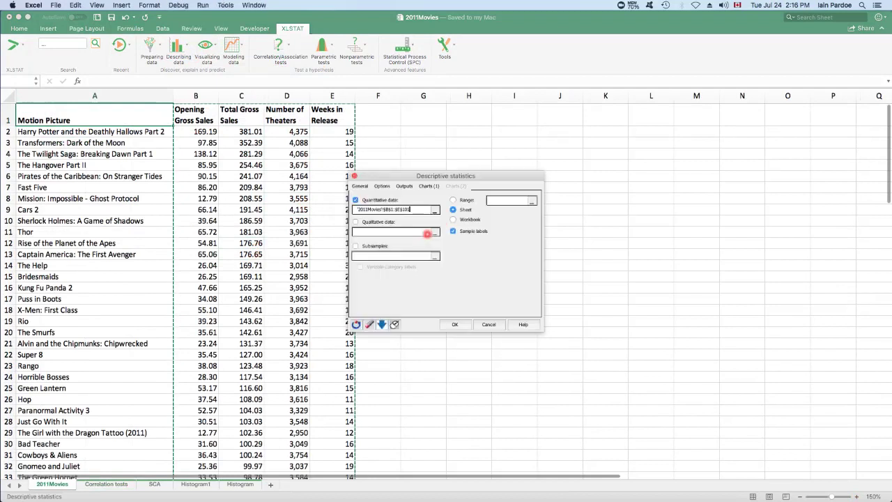
- Review the Outputs, Options and Charts tabs with Box plots ticked, and run it
click(405, 186)
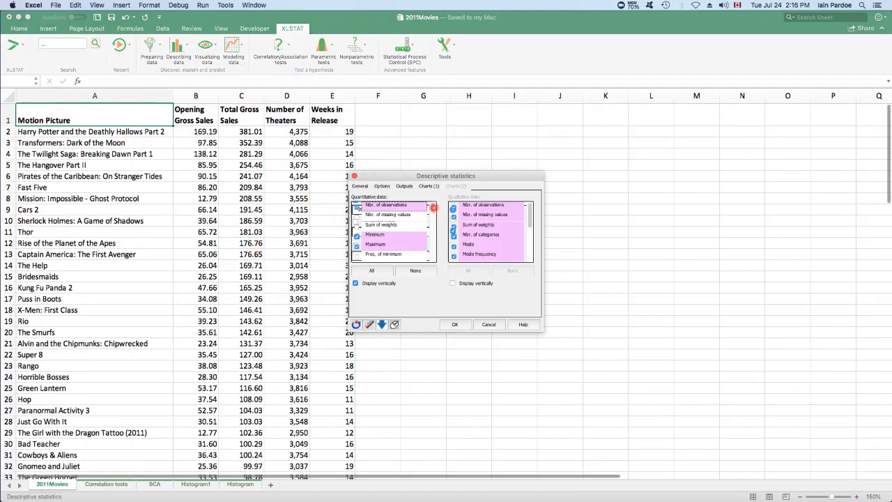
scroll(432, 207, down, 5)
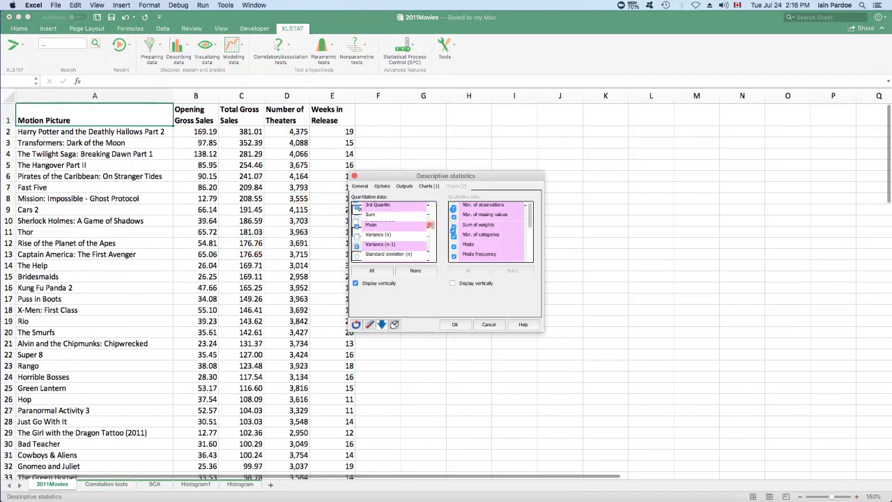
scroll(427, 230, down, 3)
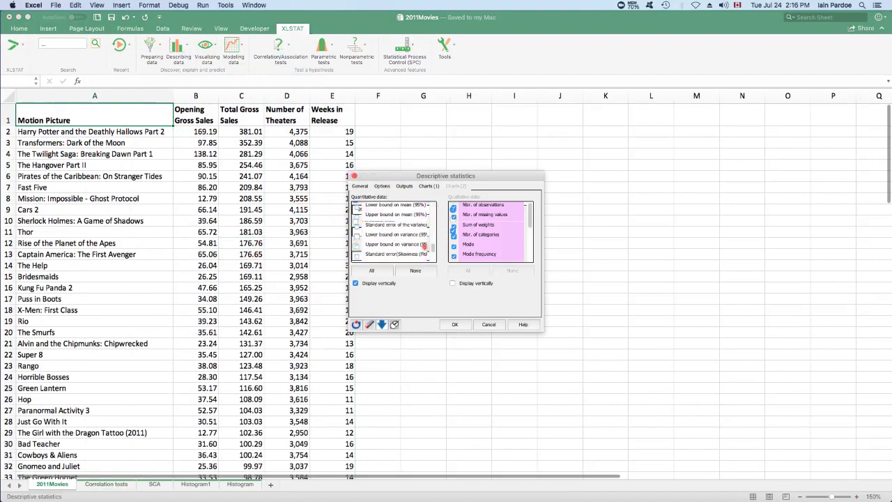
scroll(423, 235, up, 5)
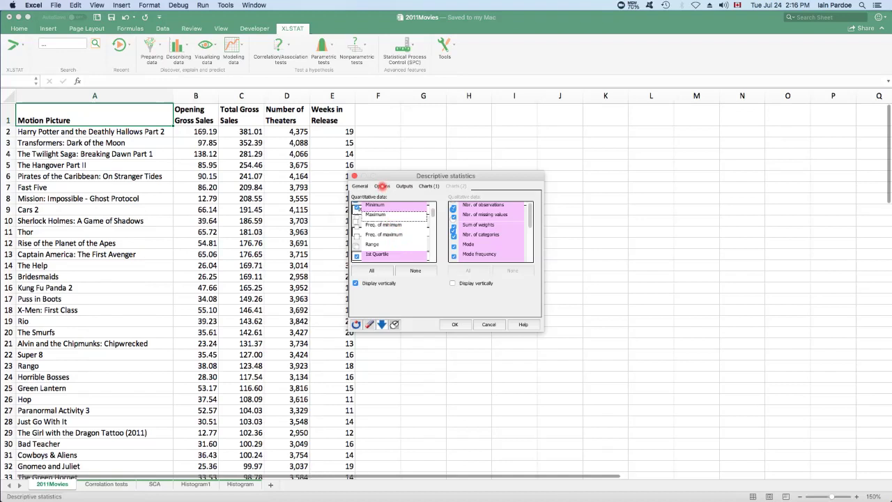
click(382, 186)
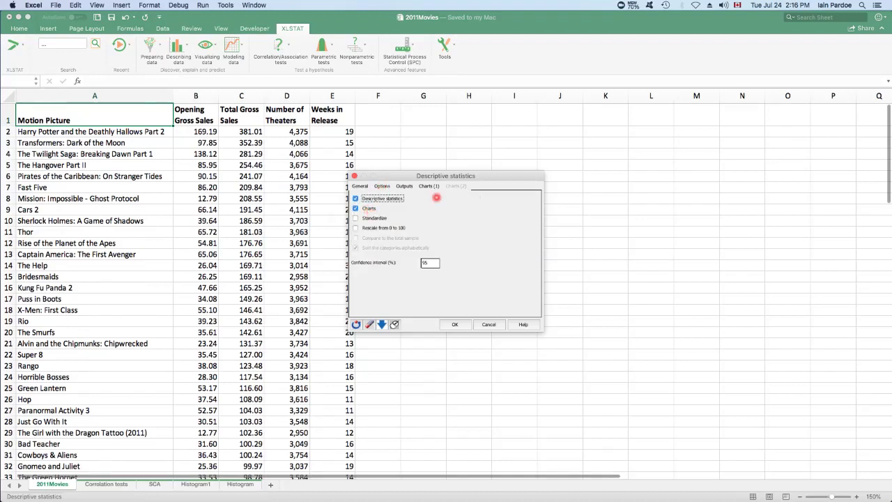
click(428, 186)
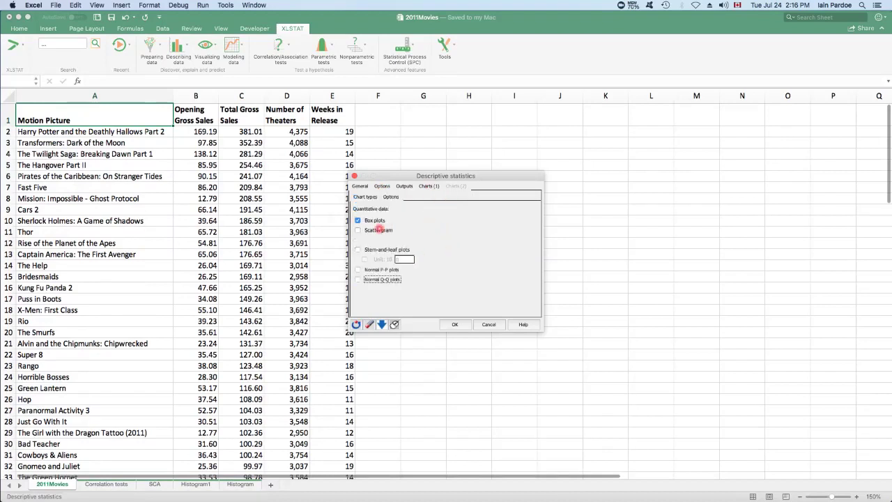
click(455, 324)
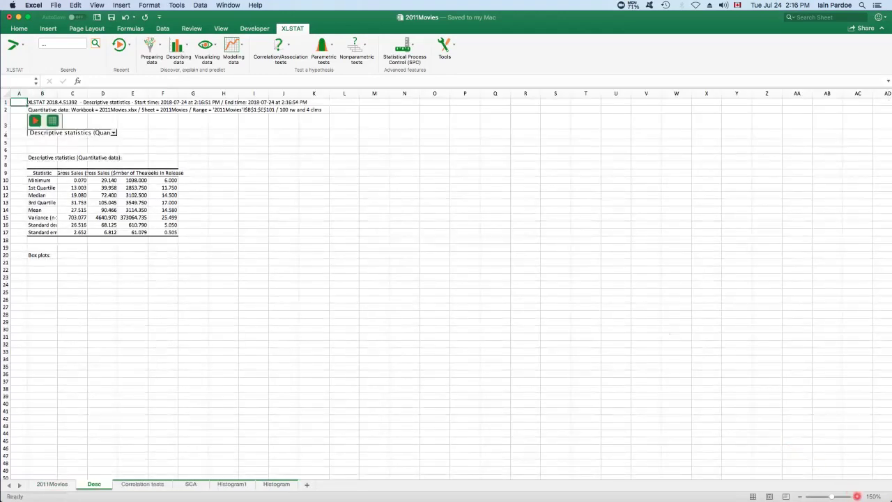
- Highlight the Median, Mean and Standard deviation rows, then select the Opening Gross Sales box plot
click(856, 496)
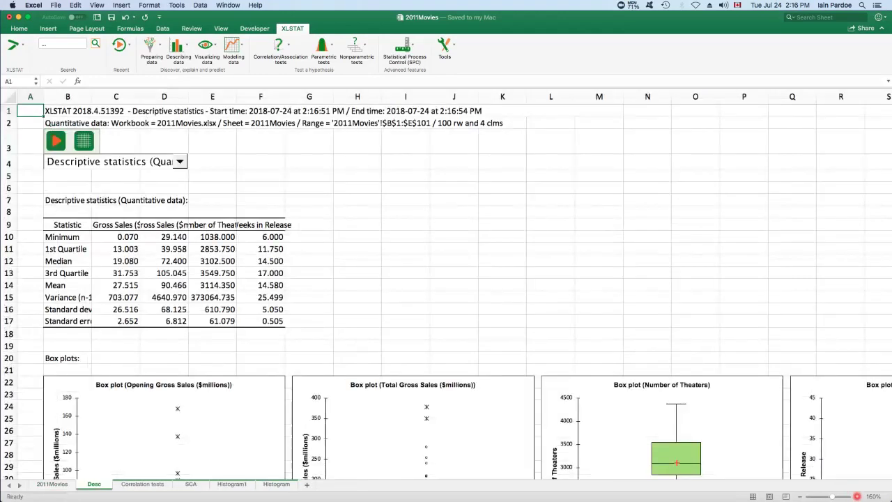
click(793, 496)
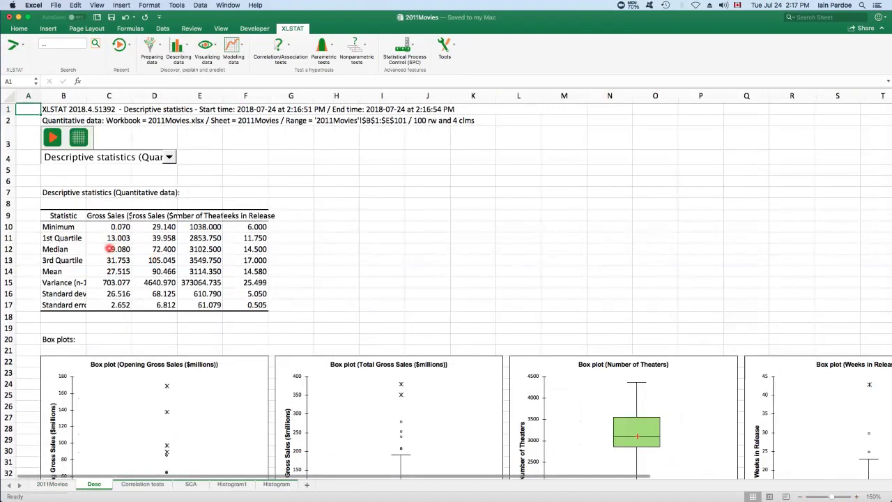
drag(109, 249, 246, 251)
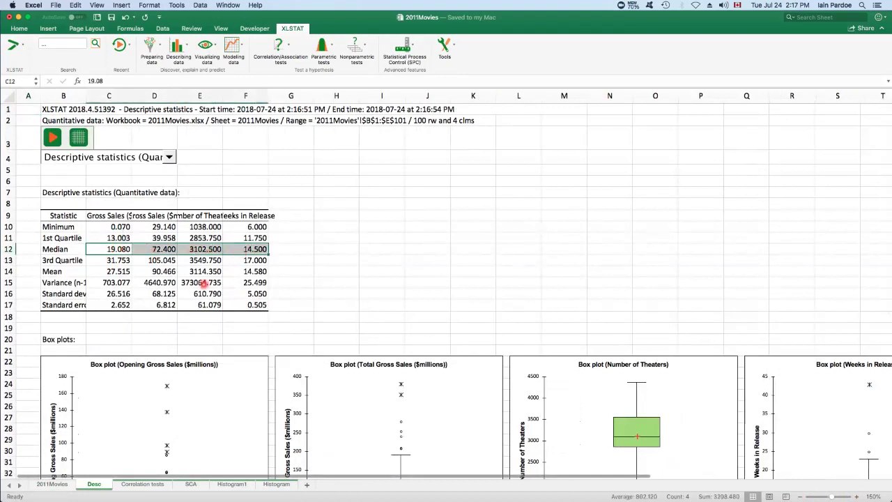
drag(115, 272, 252, 272)
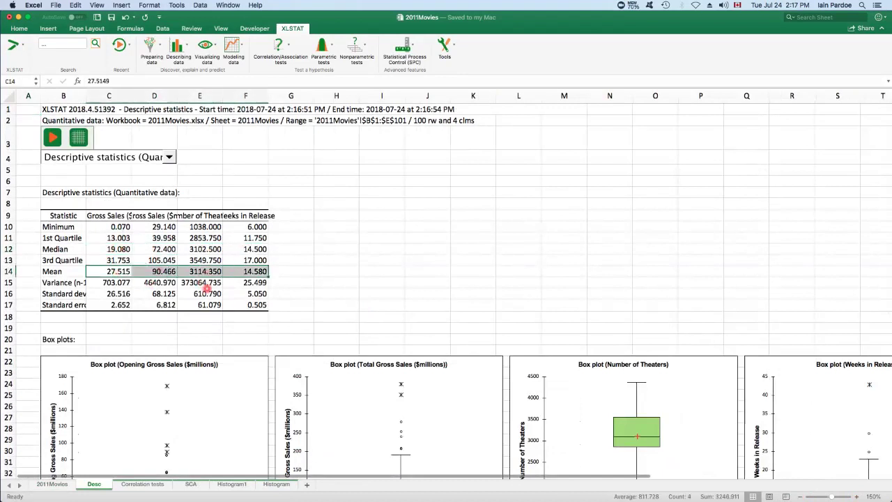
scroll(202, 282, down, 1)
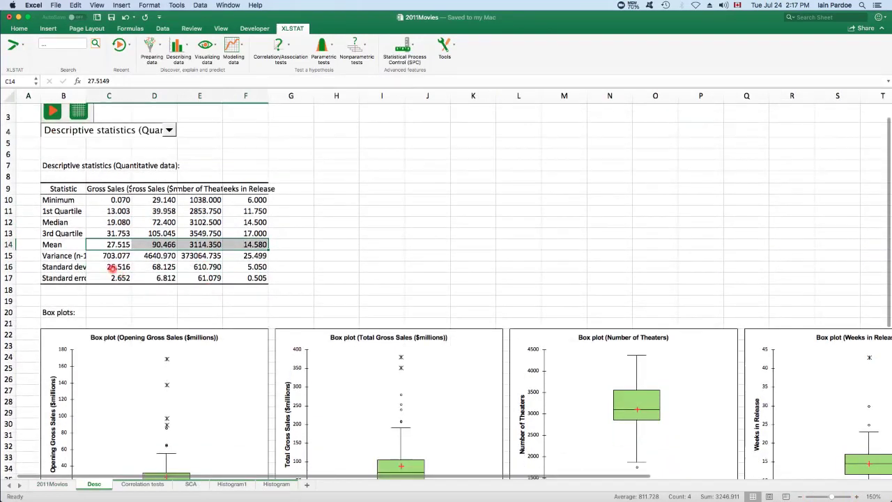
drag(114, 269, 240, 266)
scroll(216, 282, down, 4)
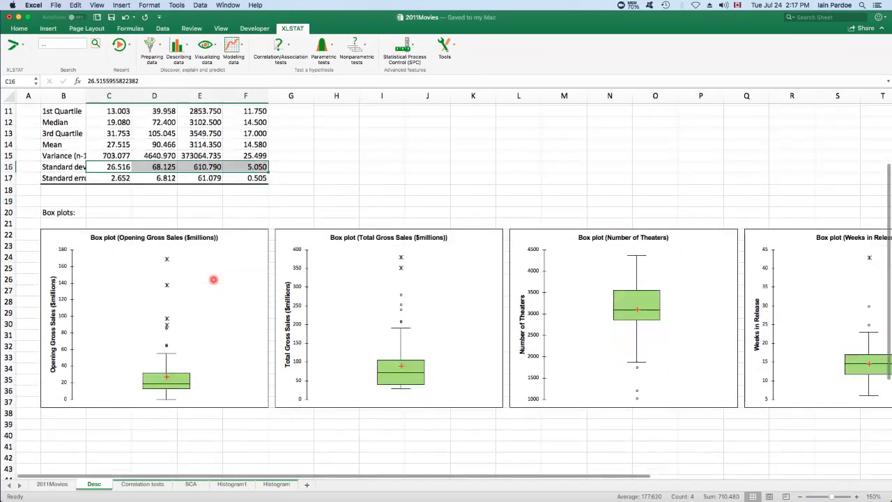
click(224, 285)
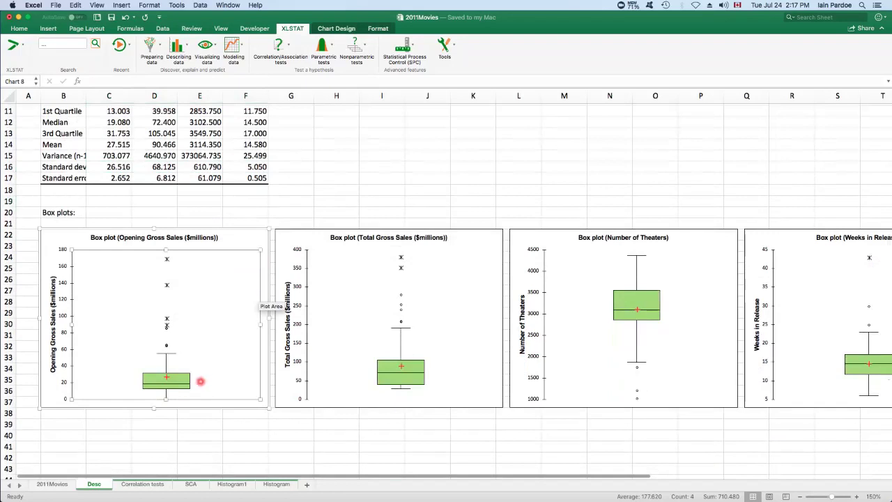
mouse_move(162, 377)
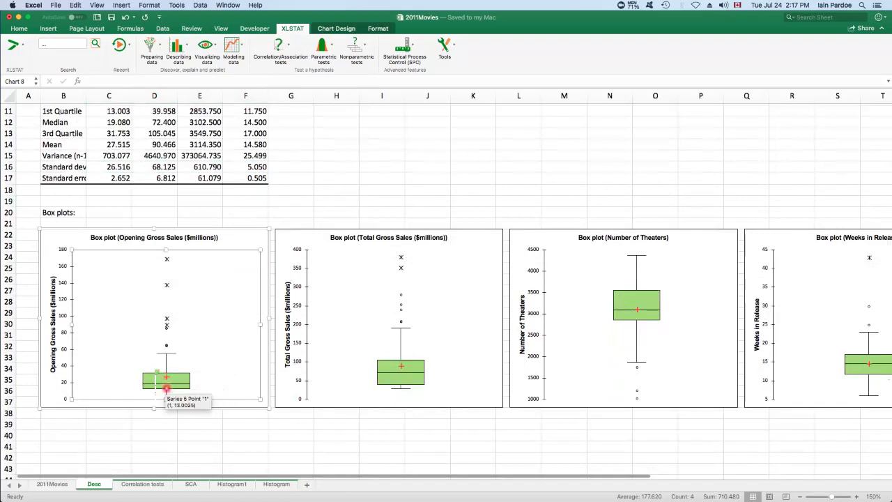
mouse_move(165, 356)
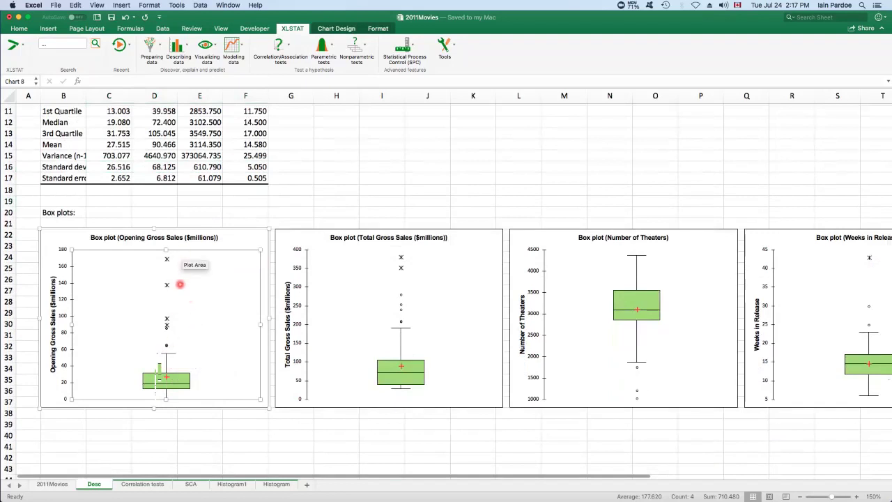
mouse_move(165, 258)
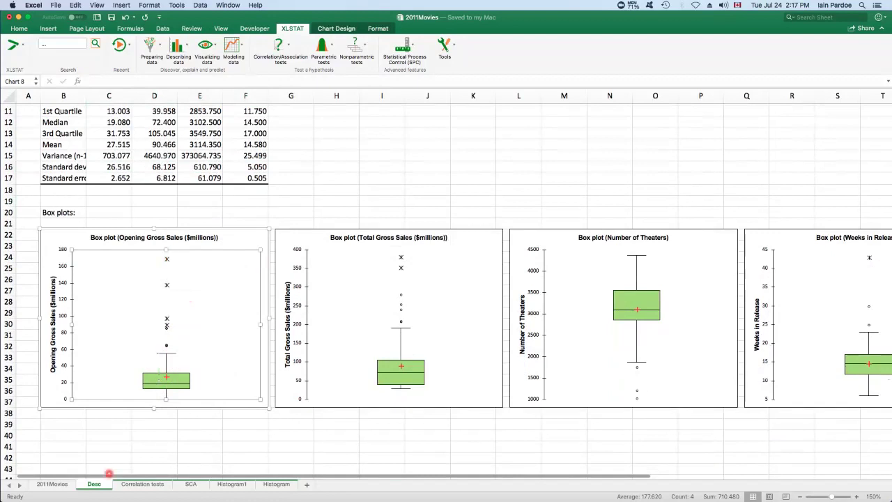
- Return to 2011Movies and select the top film's opening gross (B2) and title (A2)
click(50, 485)
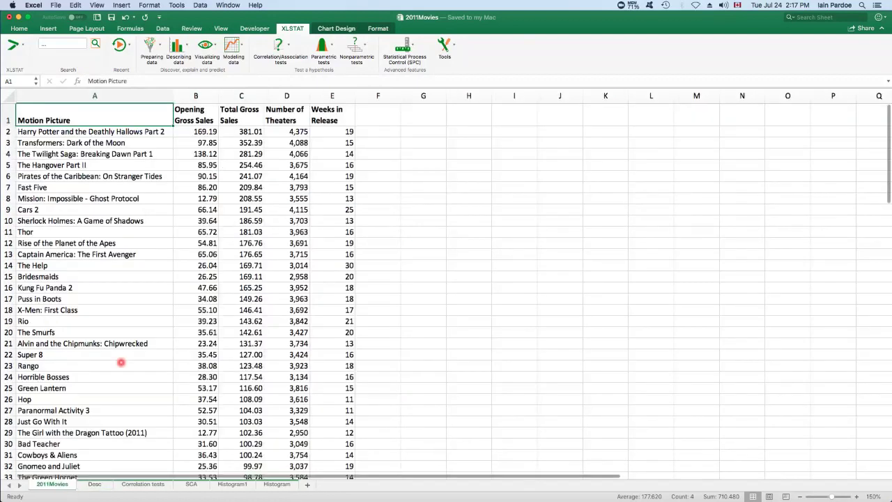
click(203, 133)
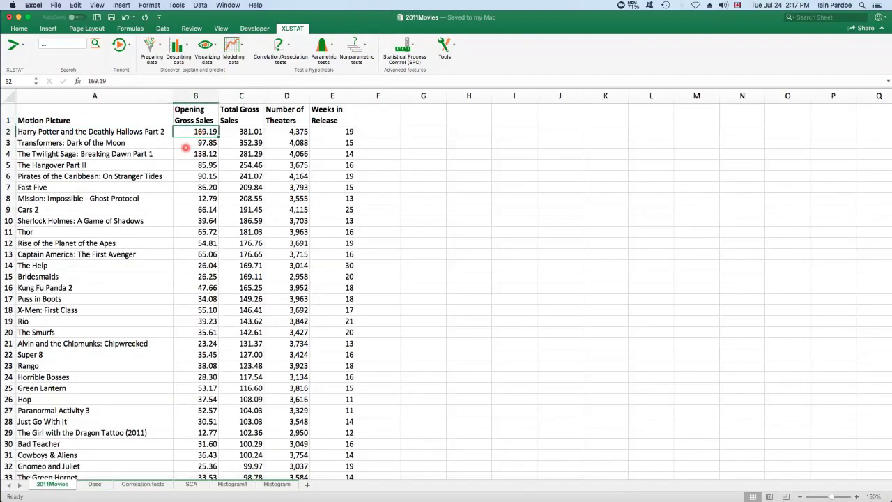
click(126, 131)
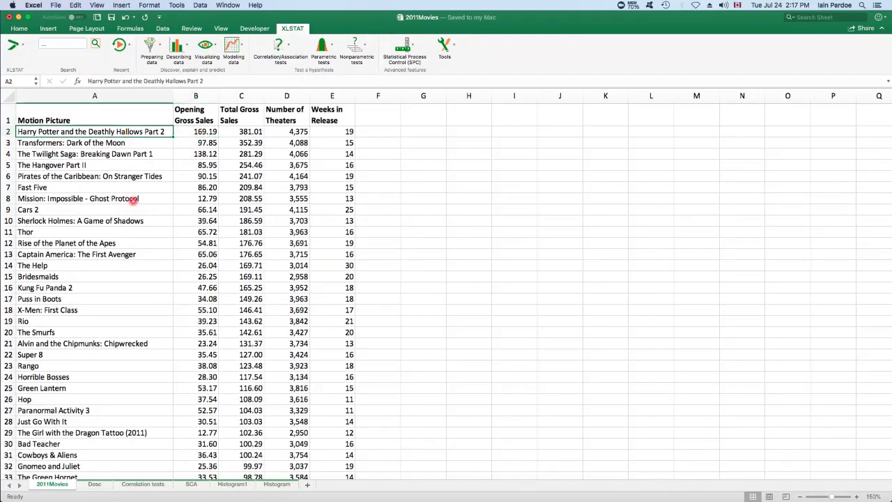